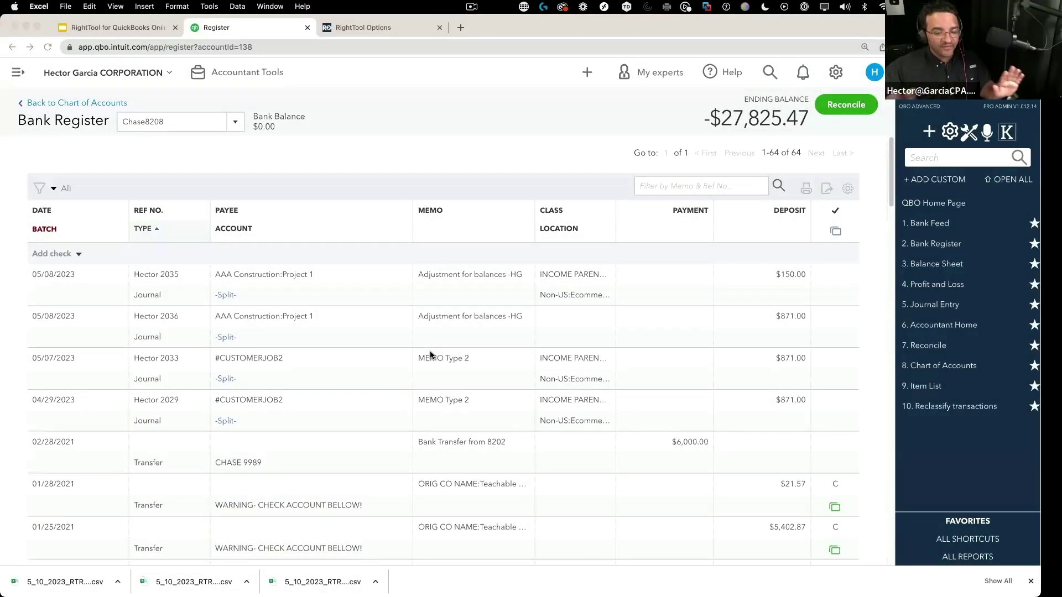
# Step: Enable batch selection in the Chase8208 register and sort its transactions by type
pyautogui.click(45, 230)
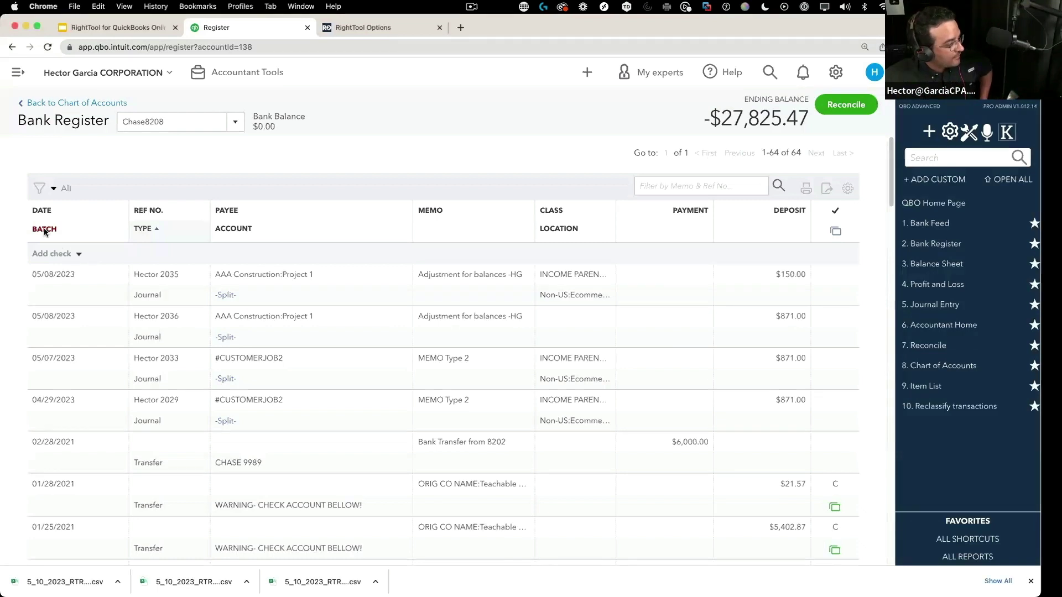
pyautogui.click(36, 231)
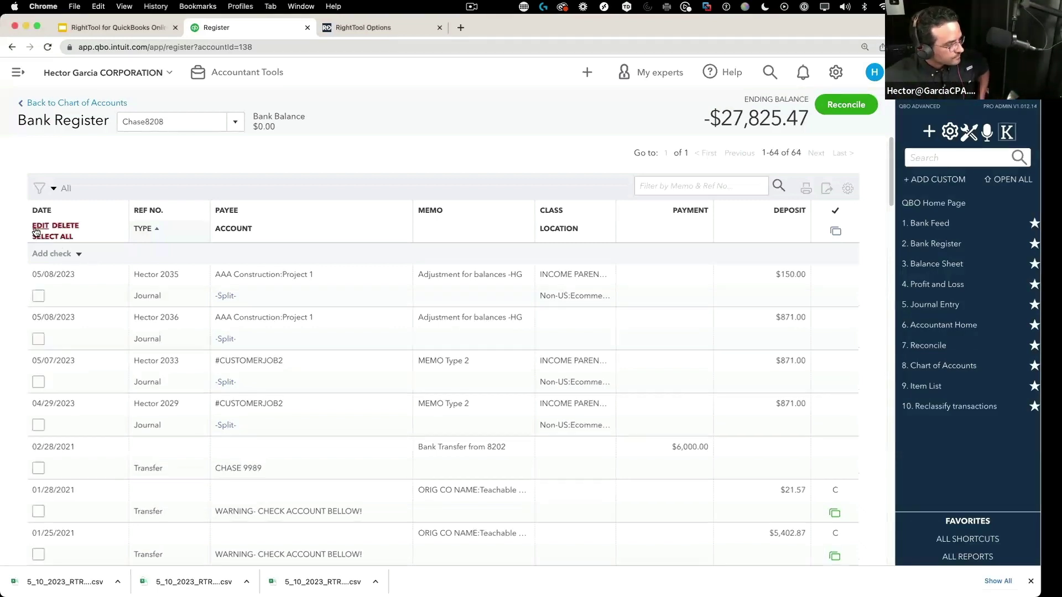
pyautogui.click(151, 229)
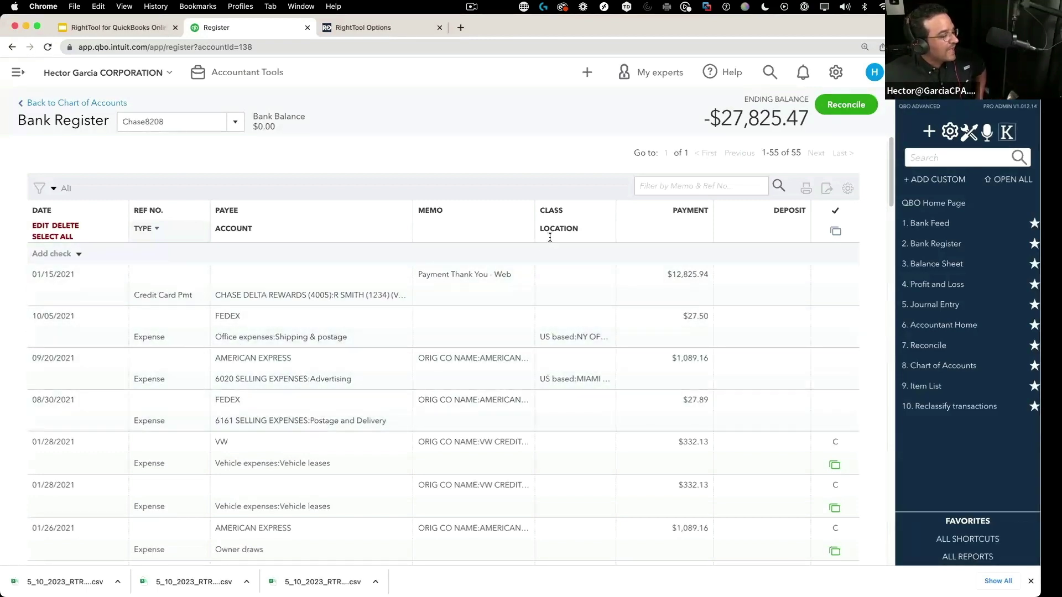
# Step: Widen the Memo column and scroll through the register to review the full memos
pyautogui.moveTo(532, 201); pyautogui.dragTo(629, 198)
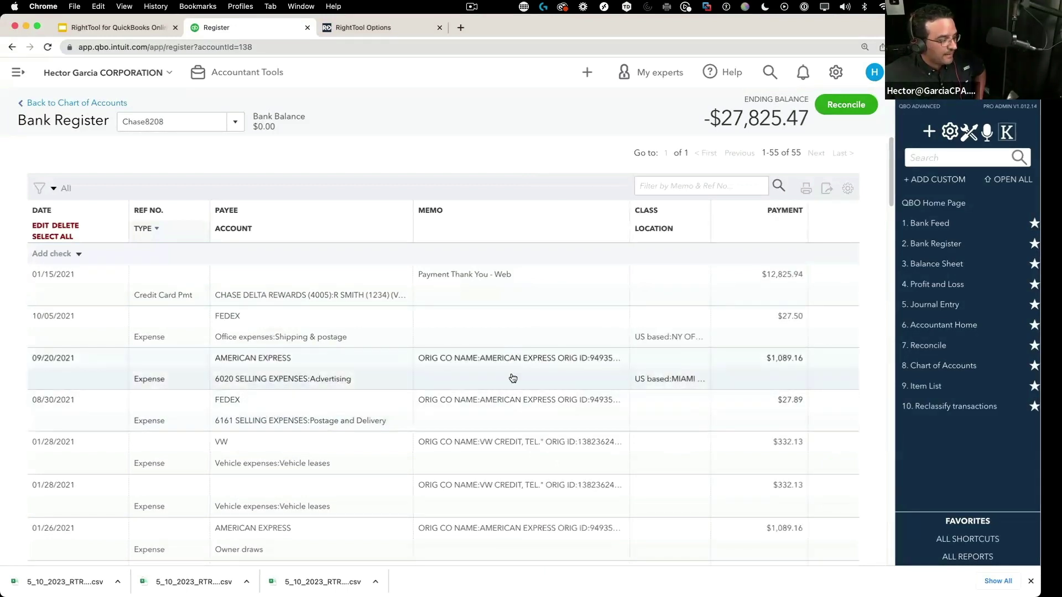
pyautogui.scroll(-1, 332, 467)
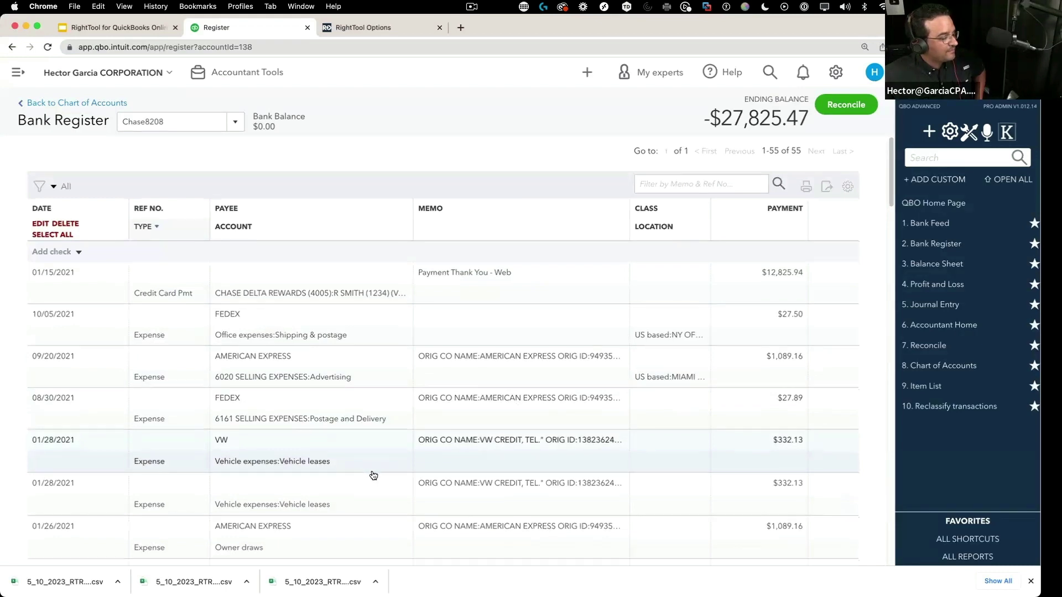
pyautogui.scroll(-4, 282, 515)
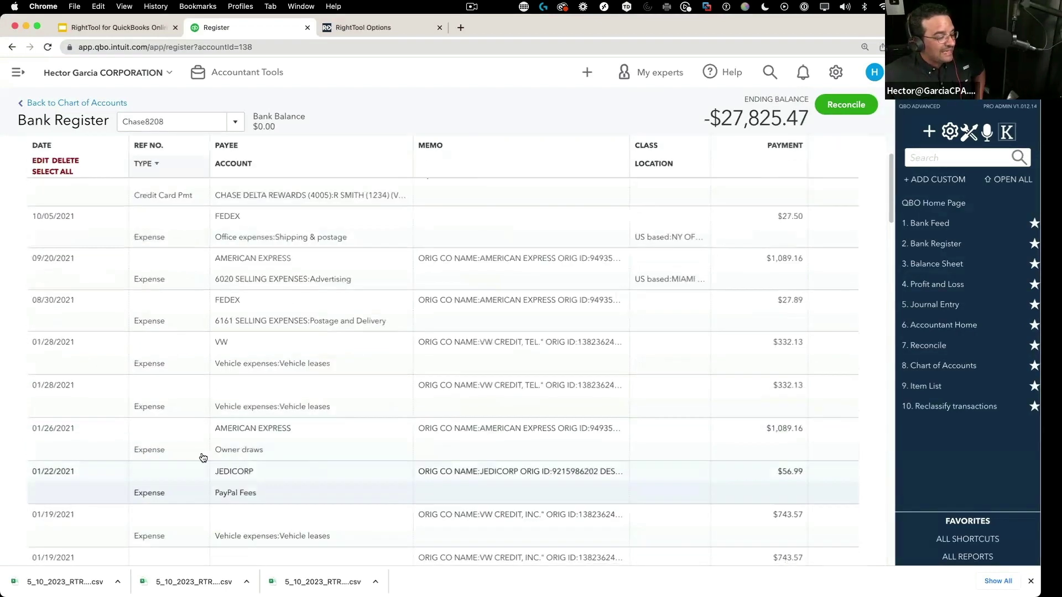
pyautogui.scroll(1, 394, 459)
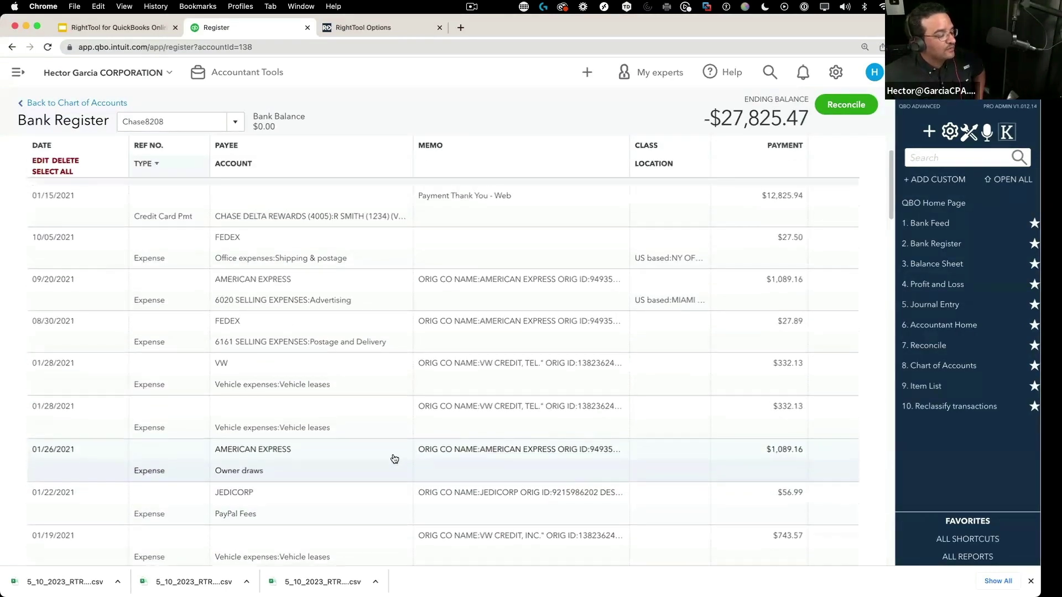
pyautogui.scroll(1, 395, 459)
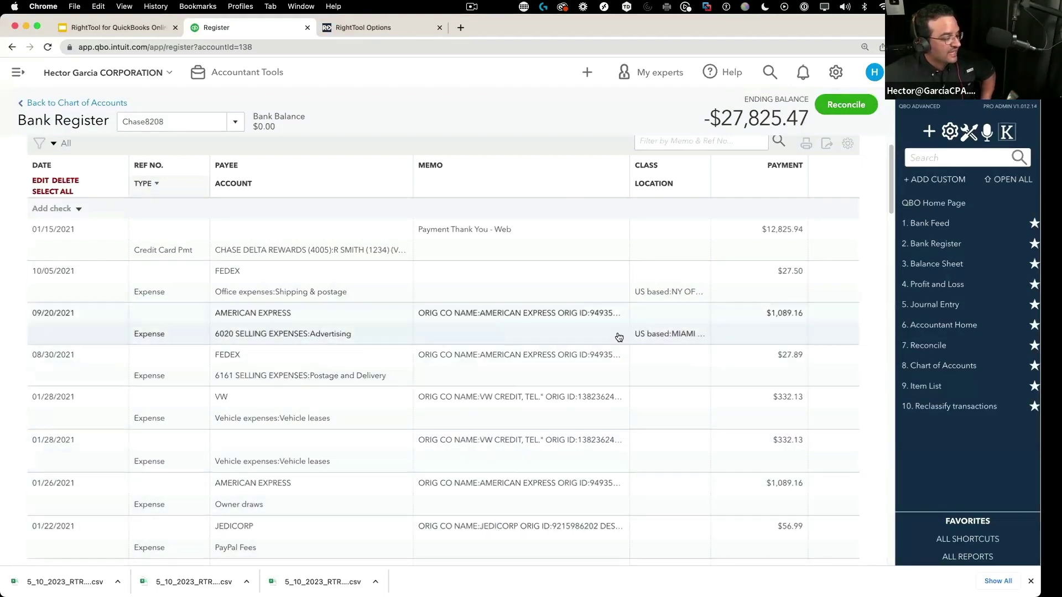
# Step: Select Payee, Memo and Append To Current Memo for the batch edit, leaving Account unchecked
pyautogui.click(40, 181)
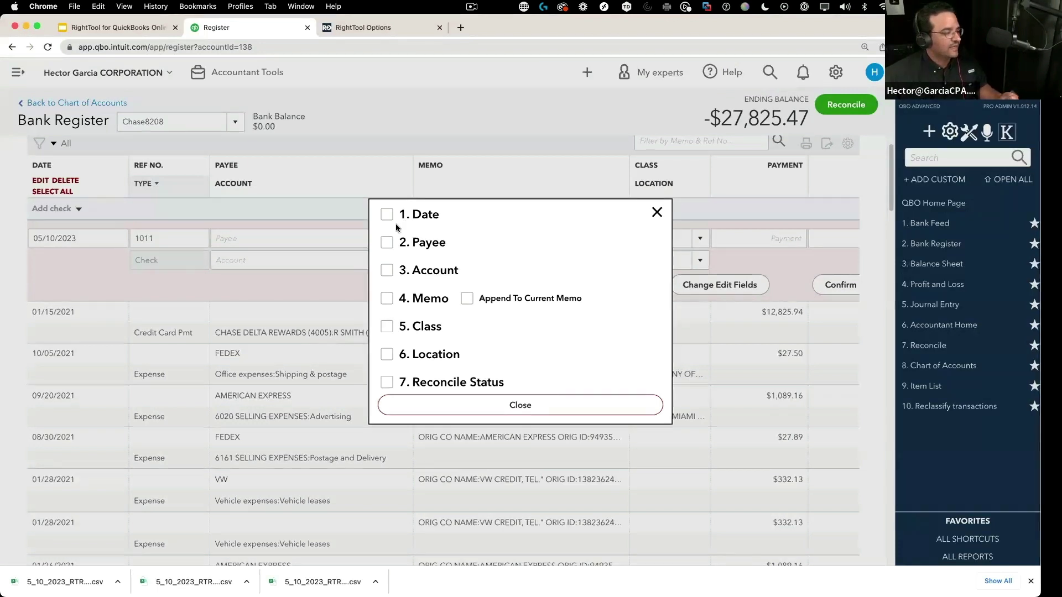
pyautogui.click(405, 243)
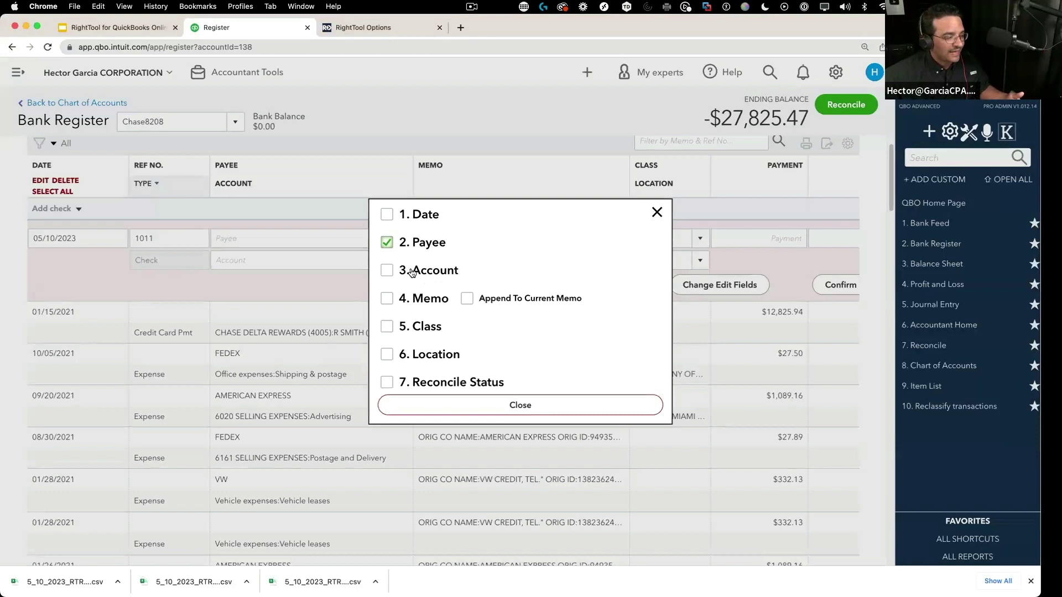
pyautogui.moveTo(413, 270); pyautogui.dragTo(464, 276)
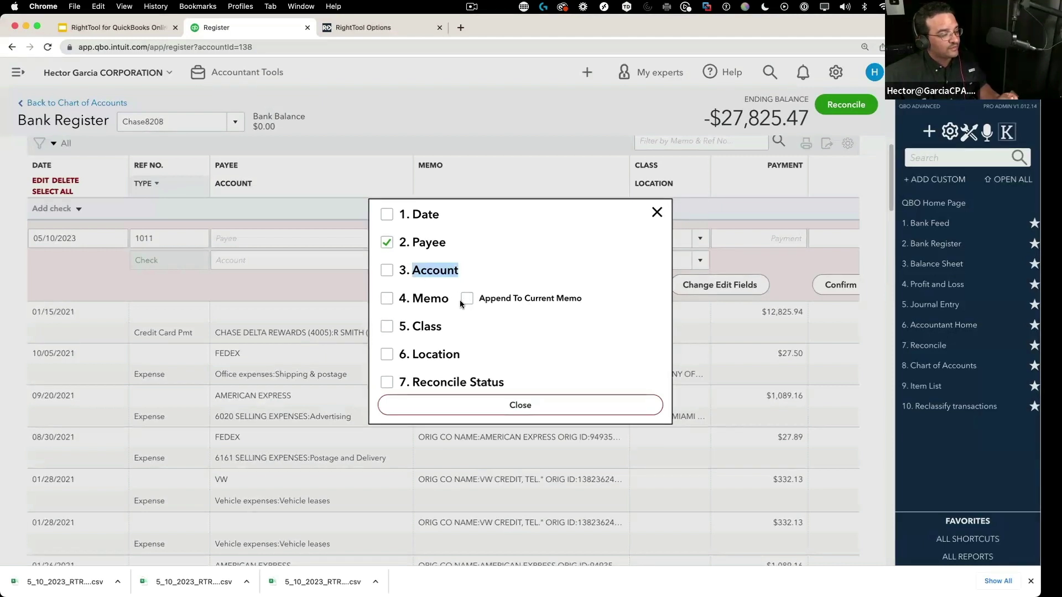
pyautogui.click(406, 302)
pyautogui.click(466, 299)
pyautogui.click(458, 274)
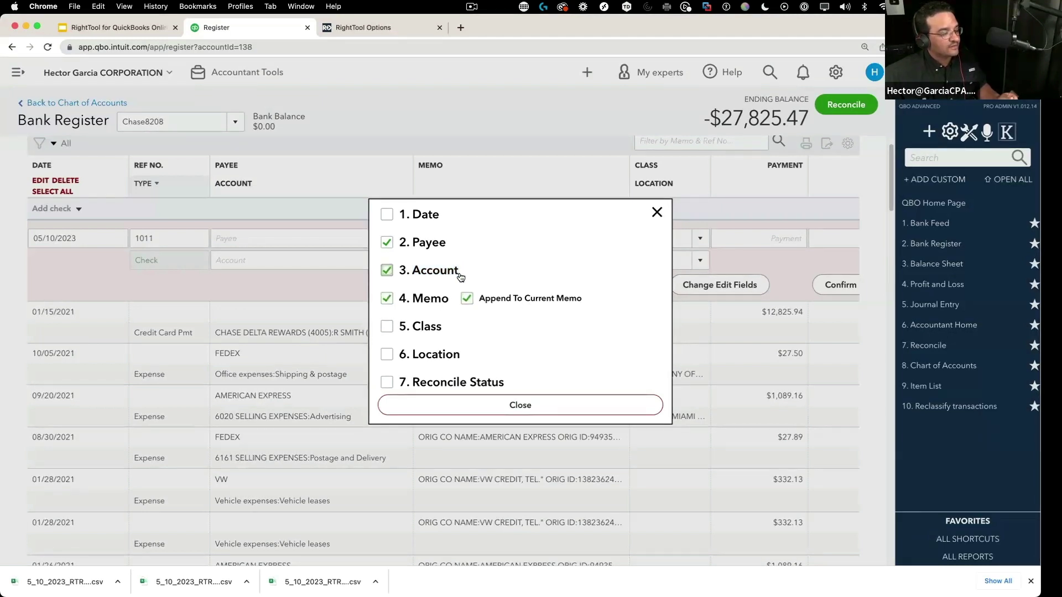
pyautogui.click(385, 271)
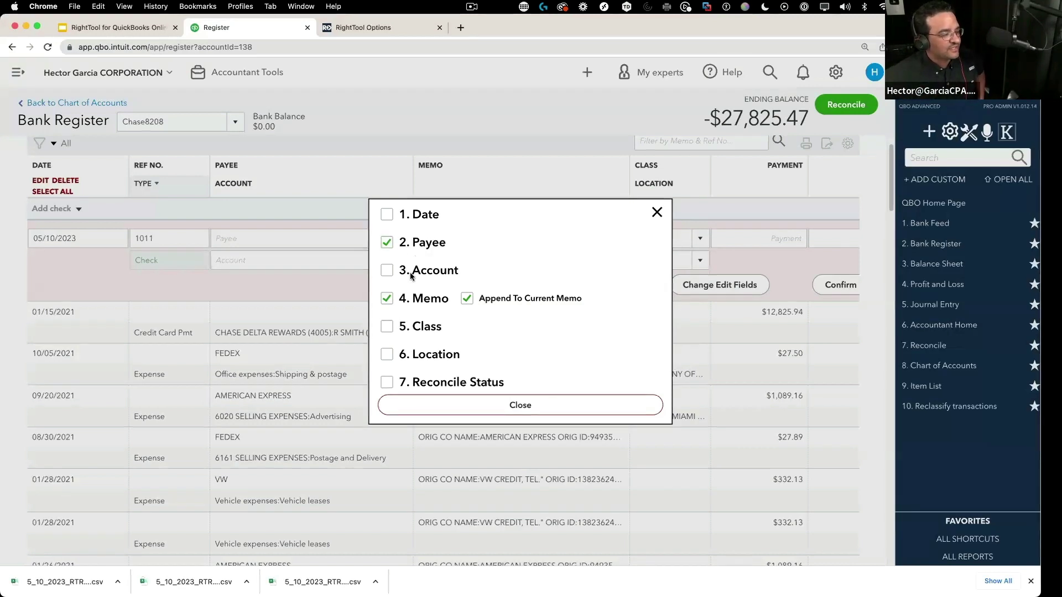
# Step: Close the field choices, hide the downloads bar and discard the pending batch-edit row
pyautogui.click(520, 405)
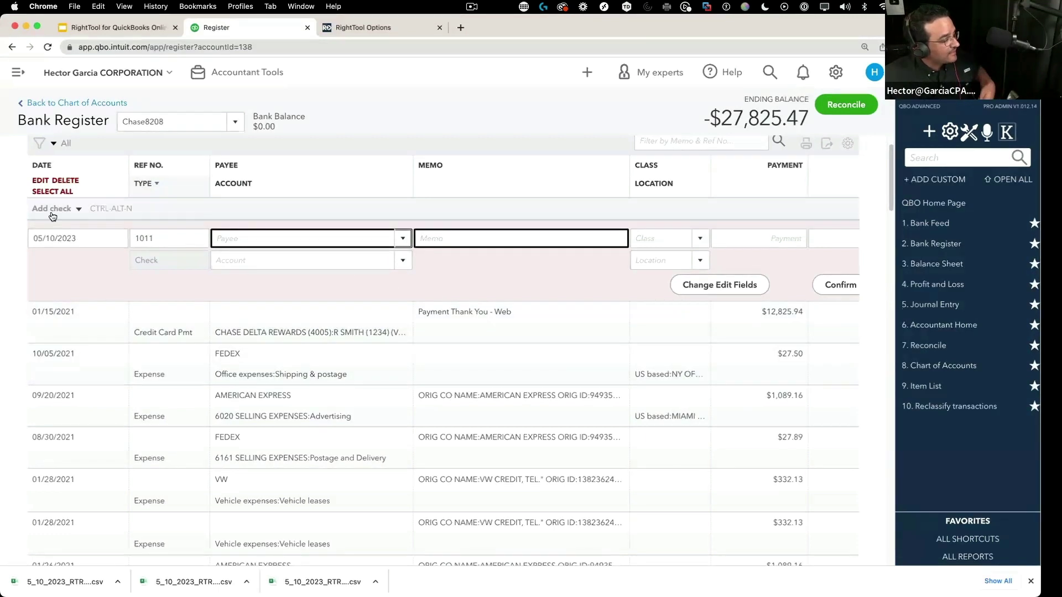
pyautogui.click(41, 181)
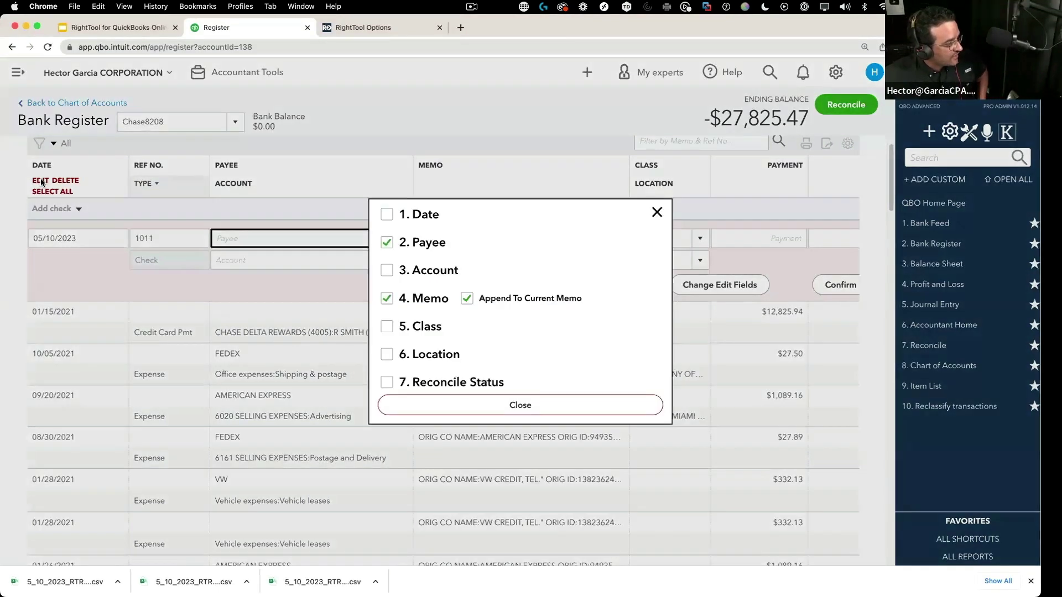
pyautogui.click(504, 407)
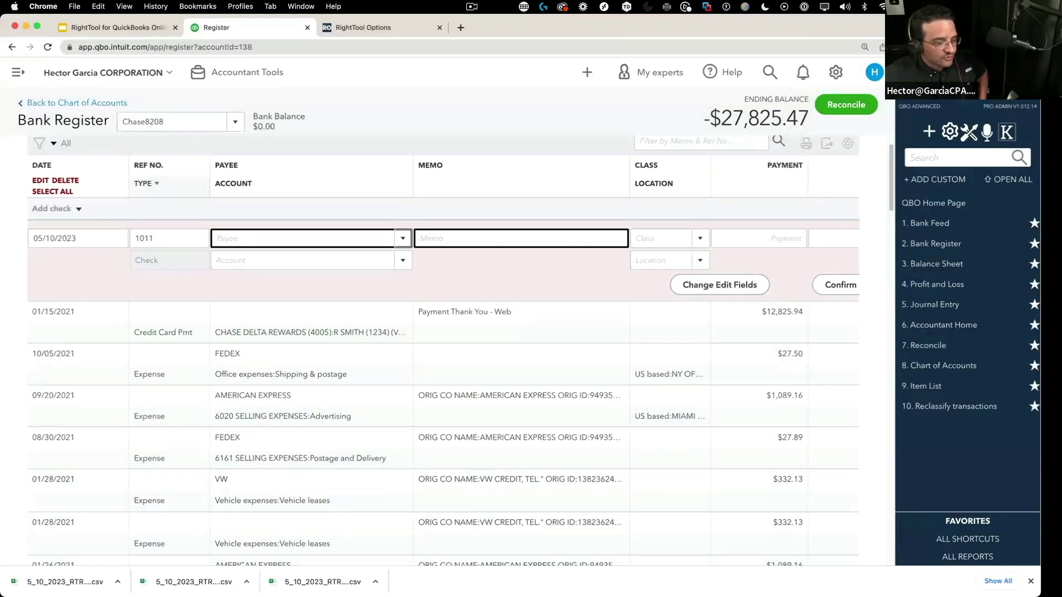
pyautogui.click(1031, 581)
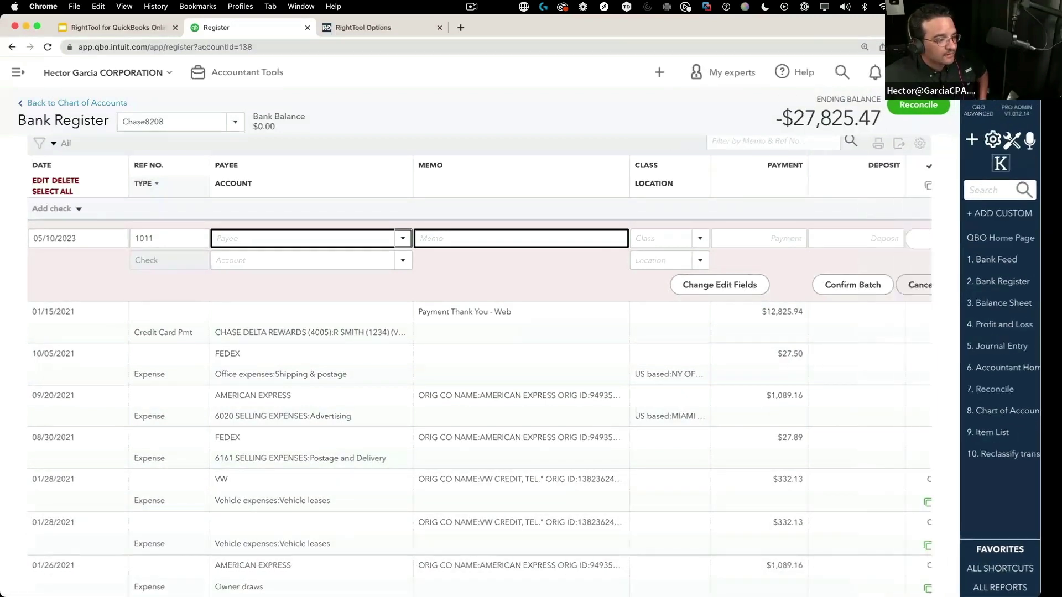
pyautogui.click(918, 284)
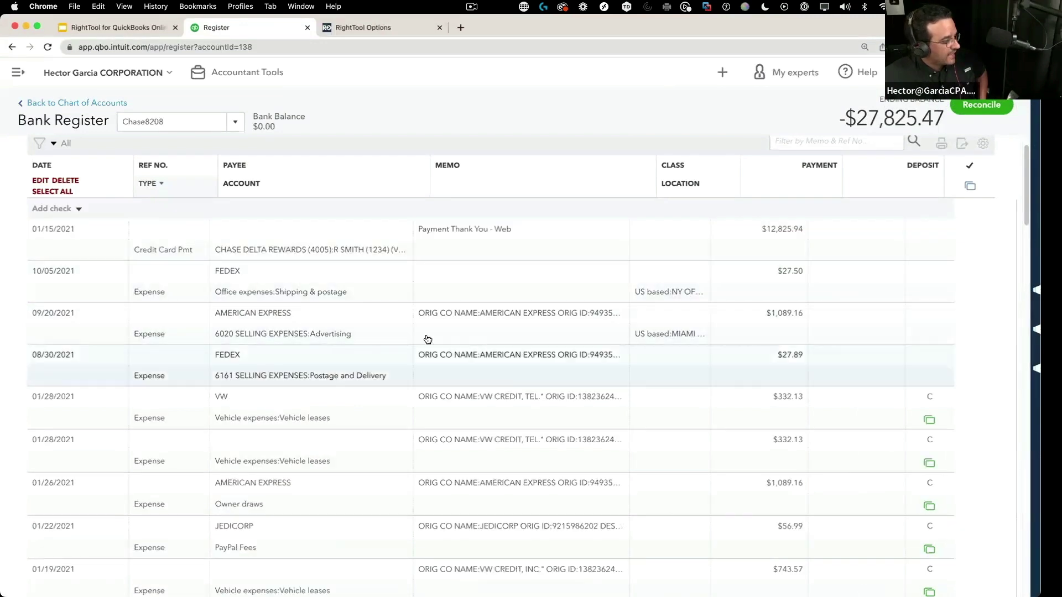
# Step: Restart the Payee and Memo batch edit and display checkboxes beside every transaction
pyautogui.click(40, 180)
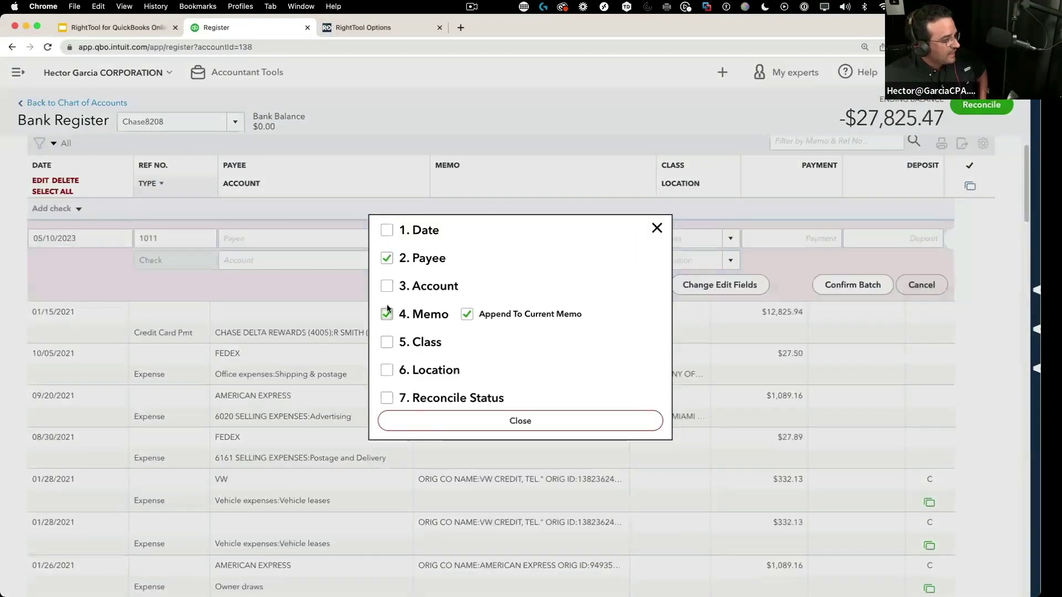
pyautogui.click(657, 229)
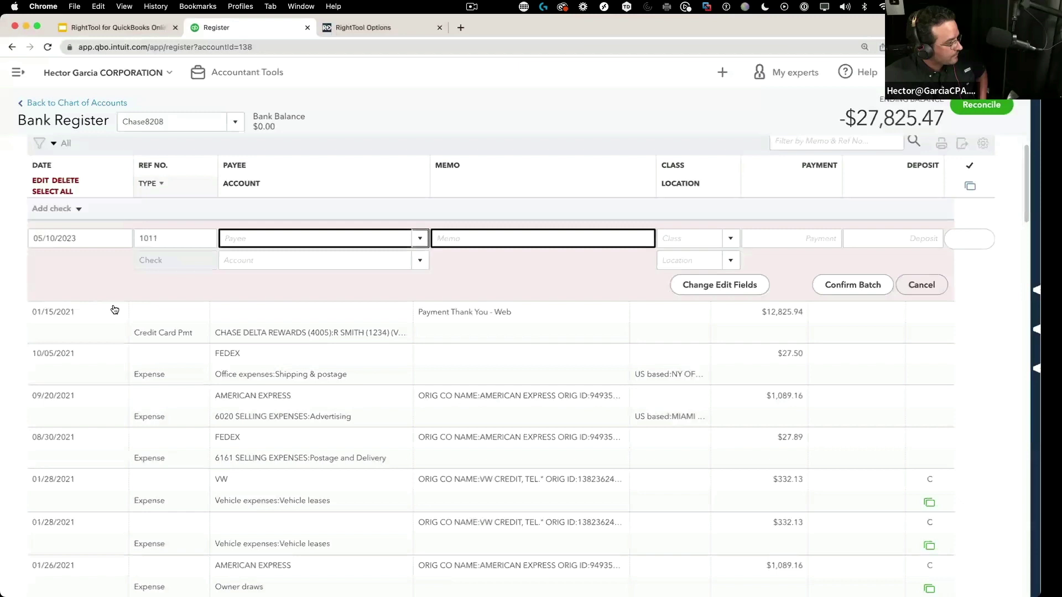
pyautogui.click(58, 334)
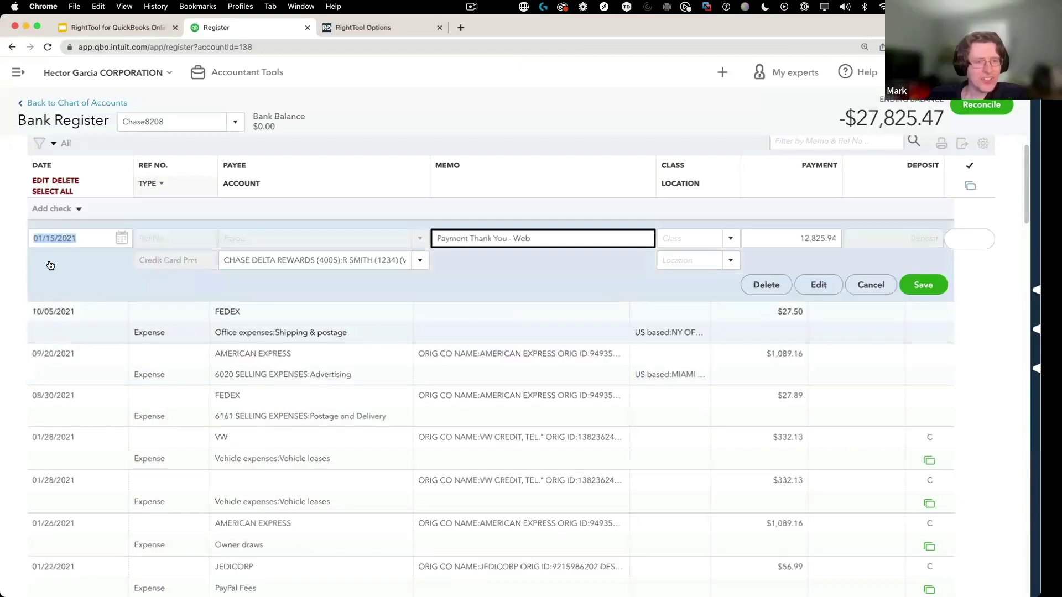
pyautogui.click(36, 182)
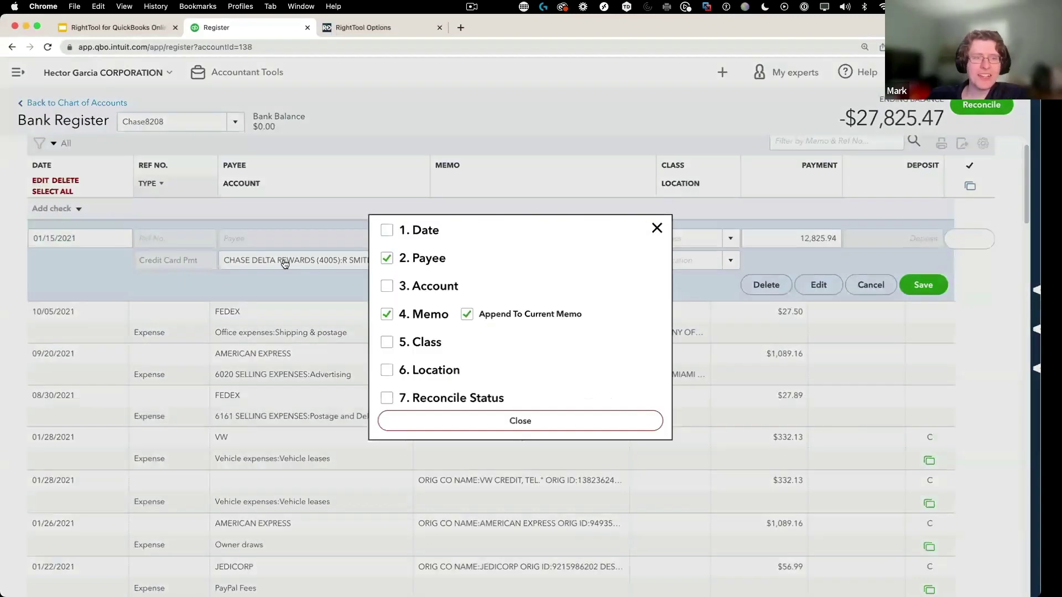
pyautogui.click(387, 314)
pyautogui.click(387, 258)
pyautogui.click(520, 425)
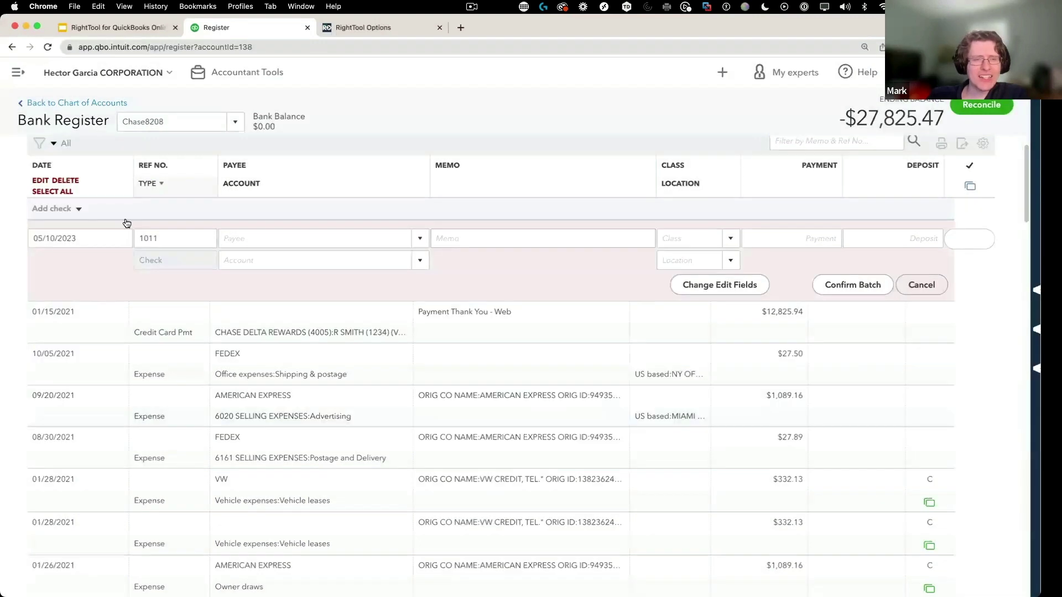
pyautogui.click(67, 181)
pyautogui.click(578, 177)
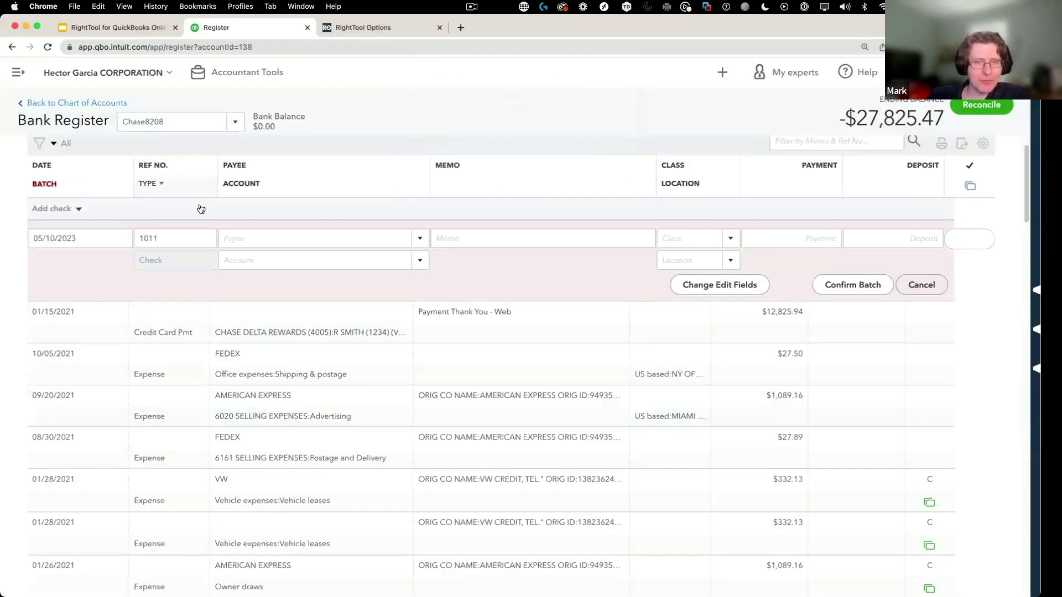
pyautogui.click(45, 184)
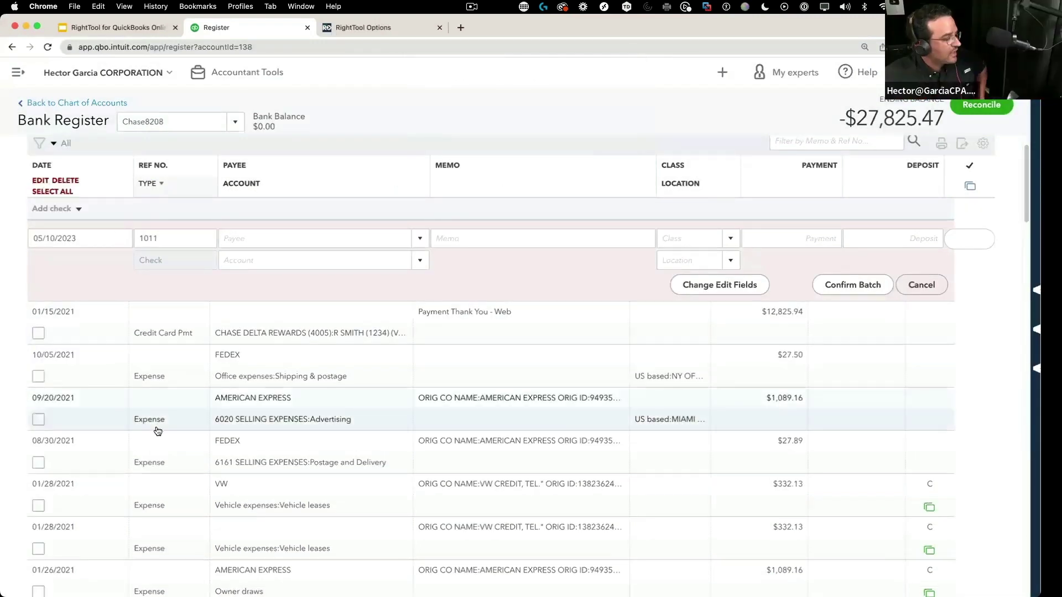
# Step: Tick six transactions: two FEDEX, two AMERICAN EXPRESS and two 01/28/2021 VW
pyautogui.click(38, 376)
pyautogui.click(39, 419)
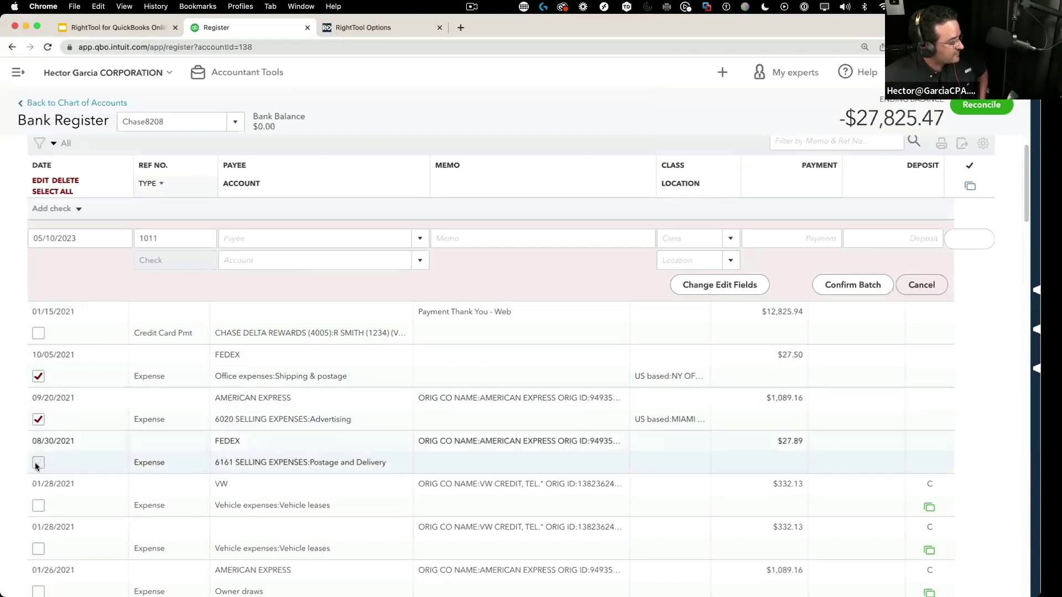
pyautogui.click(39, 462)
pyautogui.click(38, 505)
pyautogui.click(39, 549)
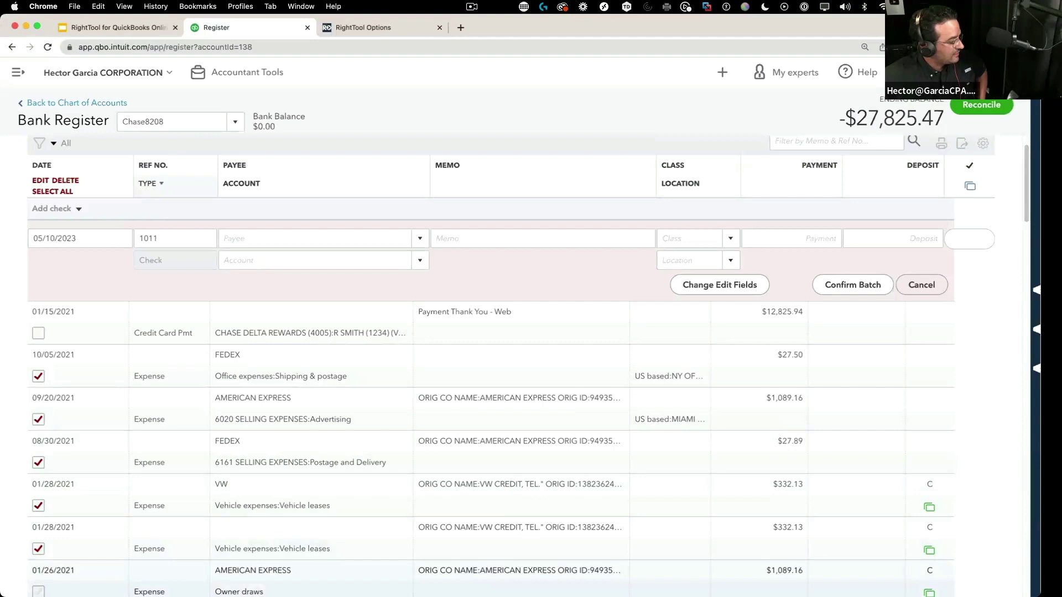
pyautogui.click(38, 592)
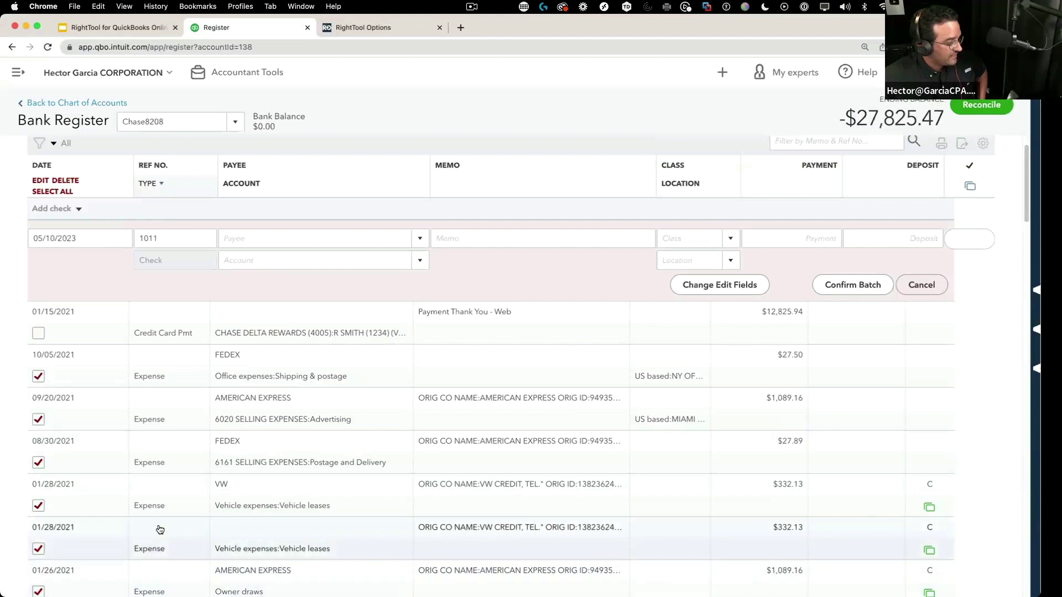
# Step: Batch-set payee American Airlines with memo 'Vegas Trip' on the ticked transactions and confirm
pyautogui.click(736, 296)
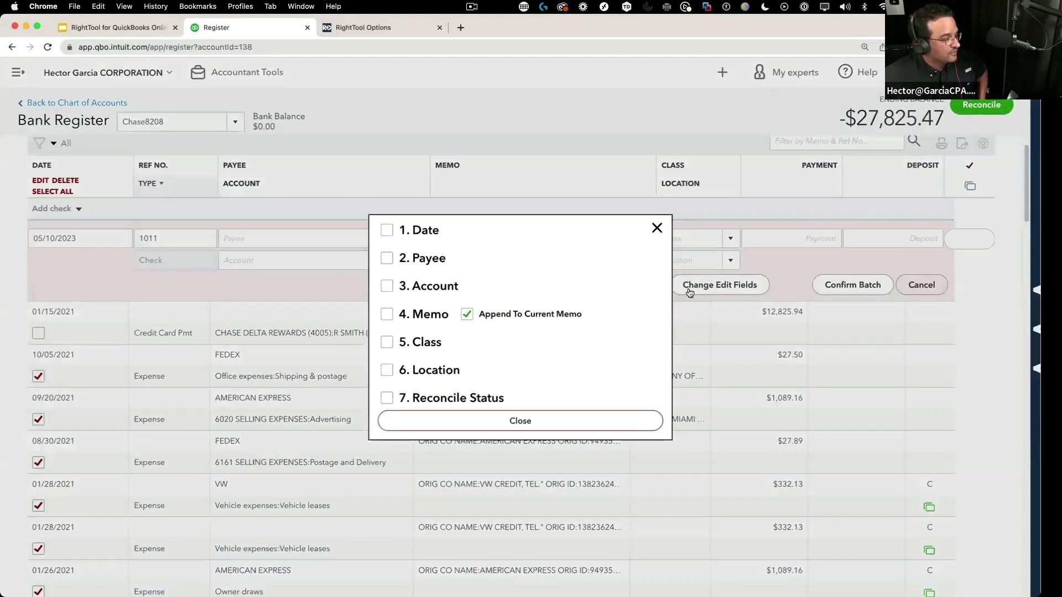
pyautogui.click(387, 259)
pyautogui.click(387, 314)
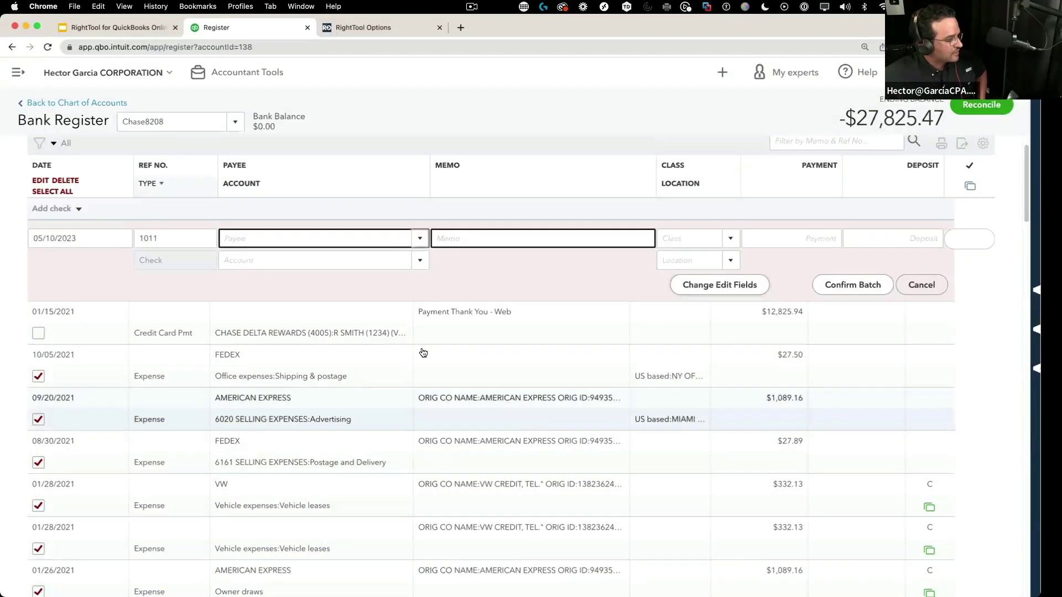
pyautogui.click(420, 242)
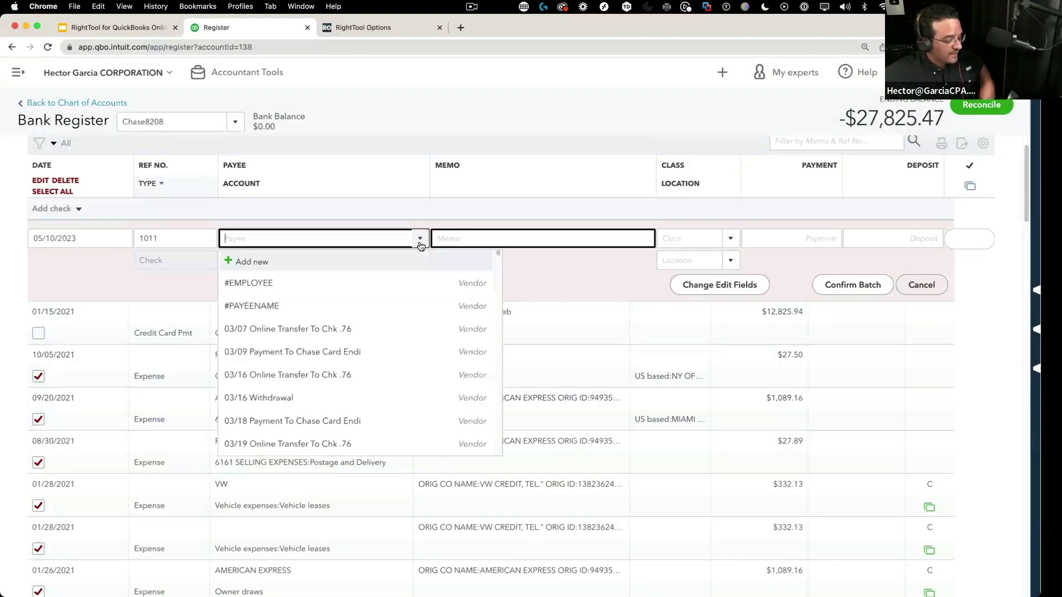
pyautogui.write('ameri')
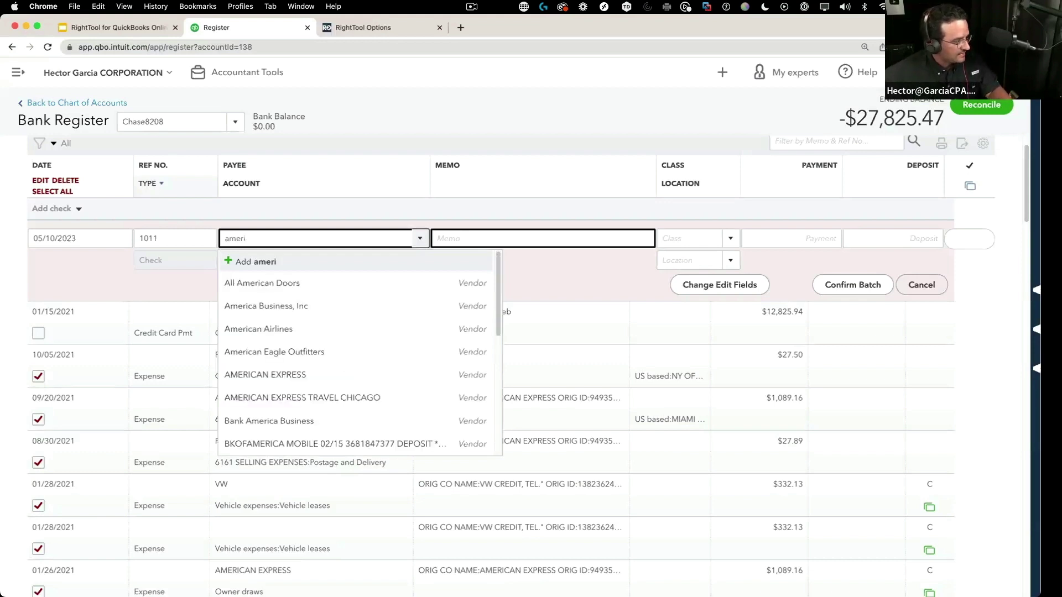
pyautogui.click(288, 329)
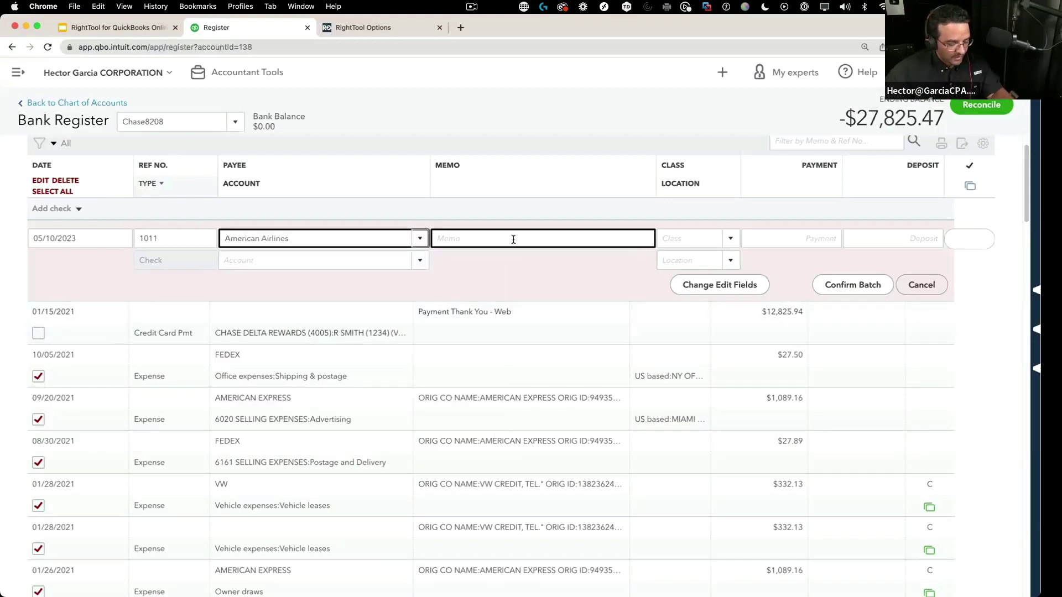
pyautogui.write('Vegas Trip')
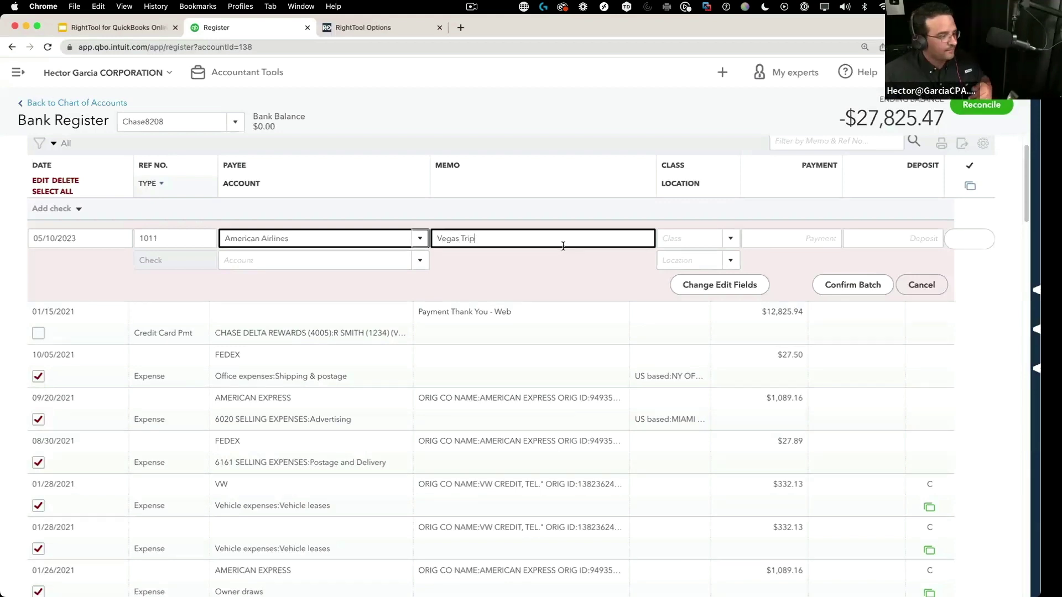
pyautogui.click(865, 287)
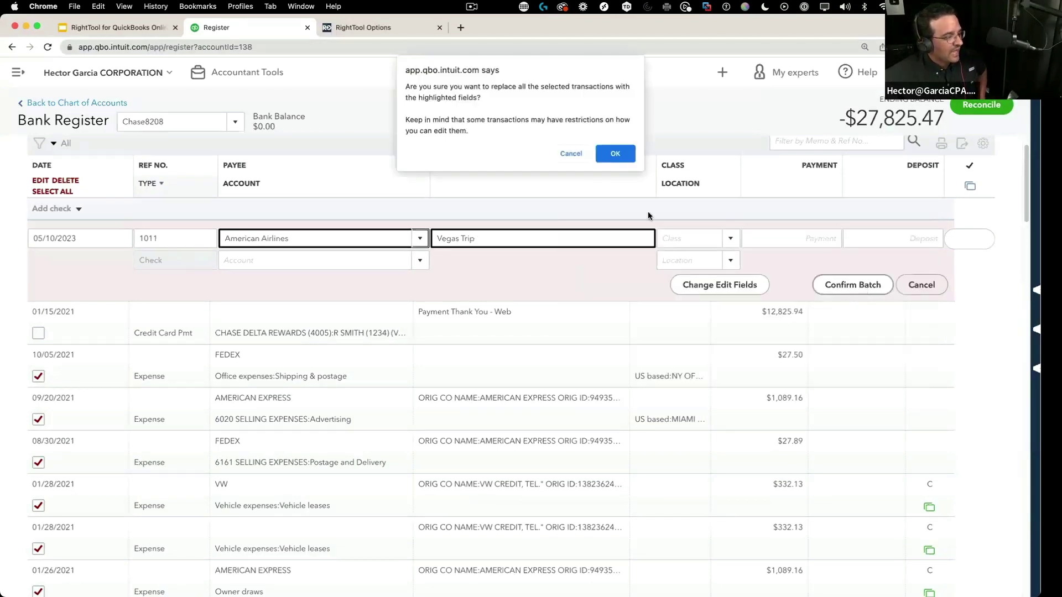
pyautogui.click(614, 152)
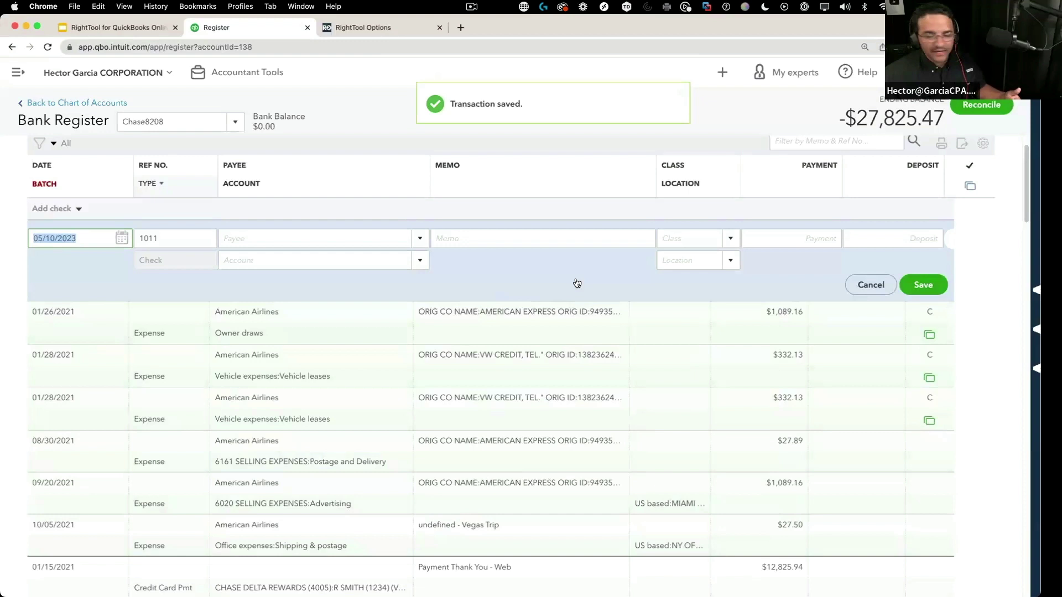
# Step: Turn off Append To Current Memo and tick the American Airlines transactions for a new batch
pyautogui.click(45, 184)
pyautogui.click(41, 180)
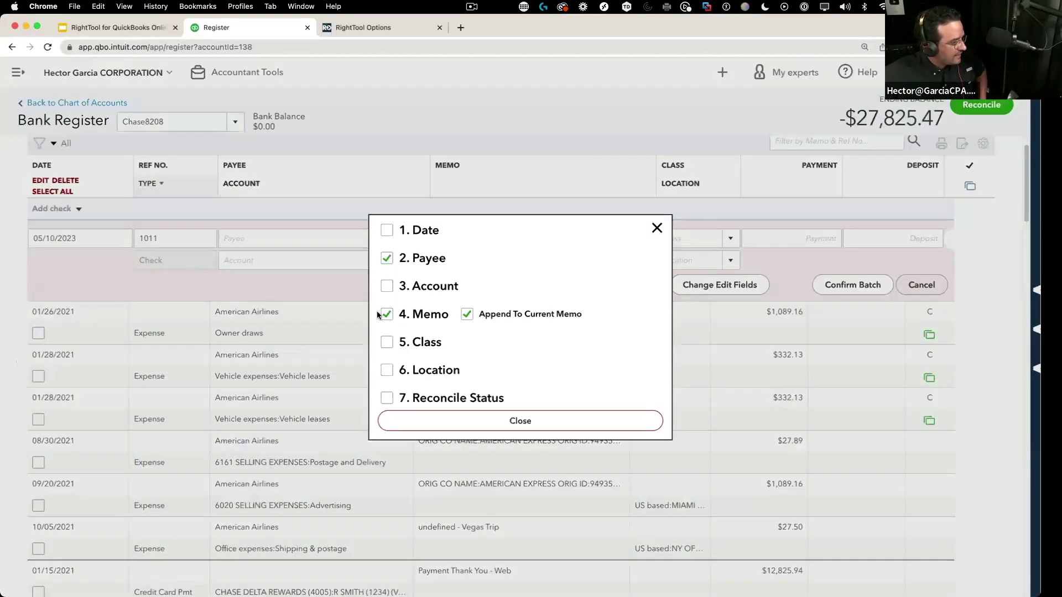
pyautogui.click(466, 313)
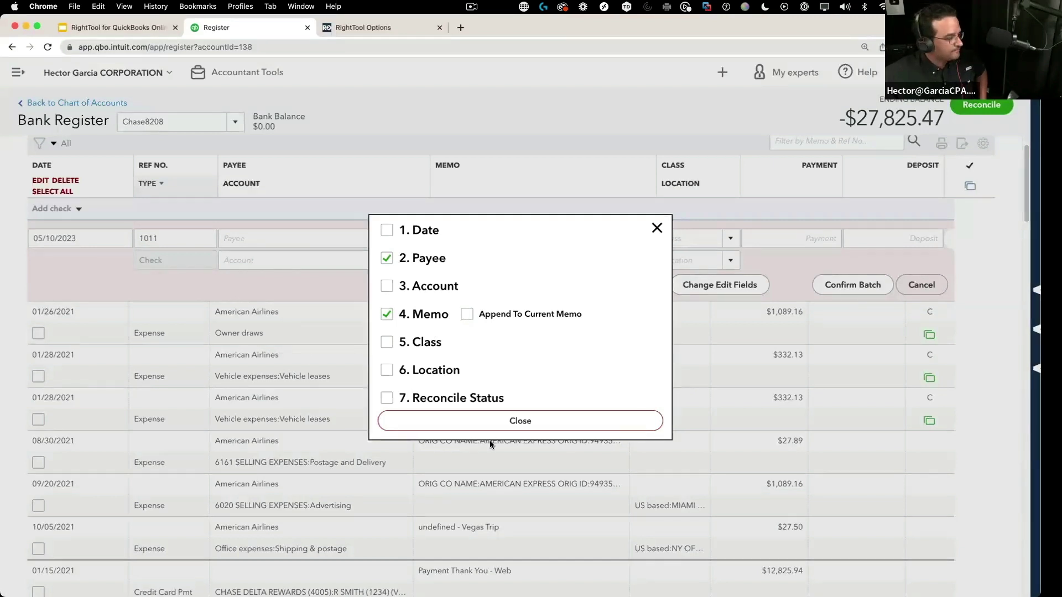
pyautogui.click(480, 421)
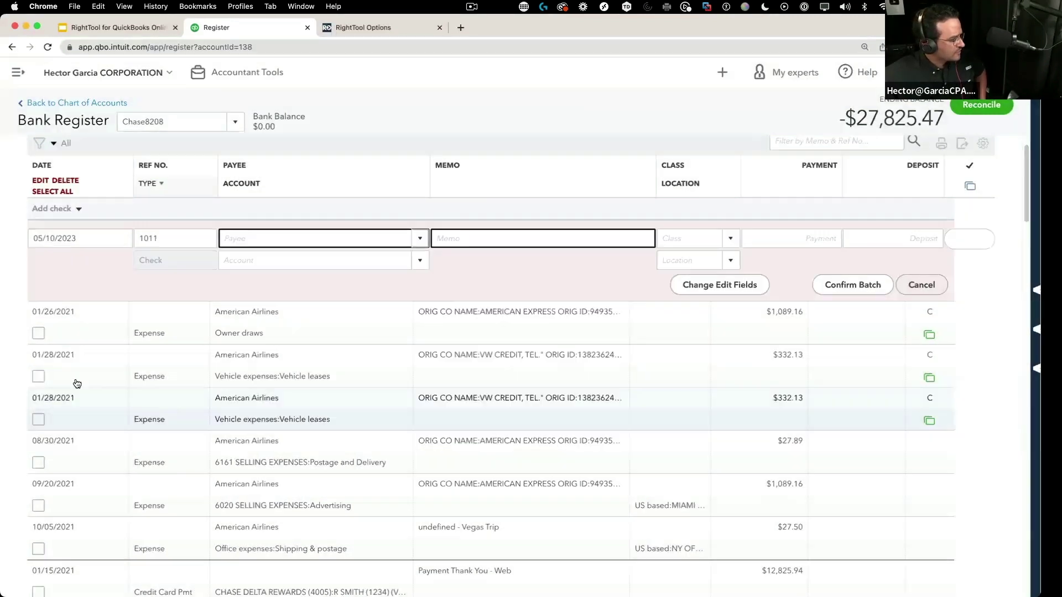
pyautogui.click(39, 333)
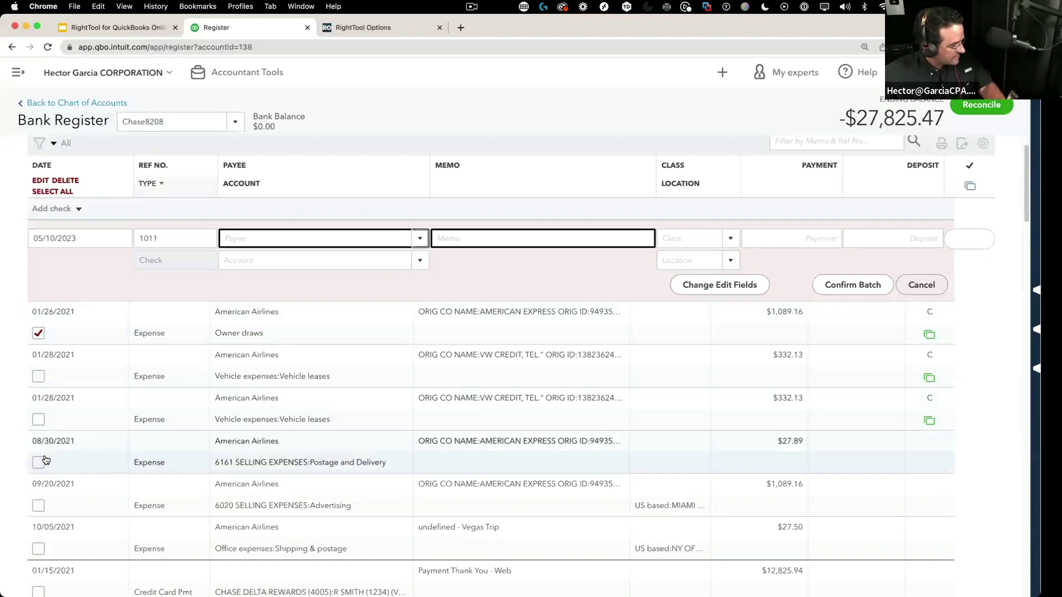
pyautogui.keyDown('shift'); pyautogui.click(38, 549); pyautogui.keyUp('shift')
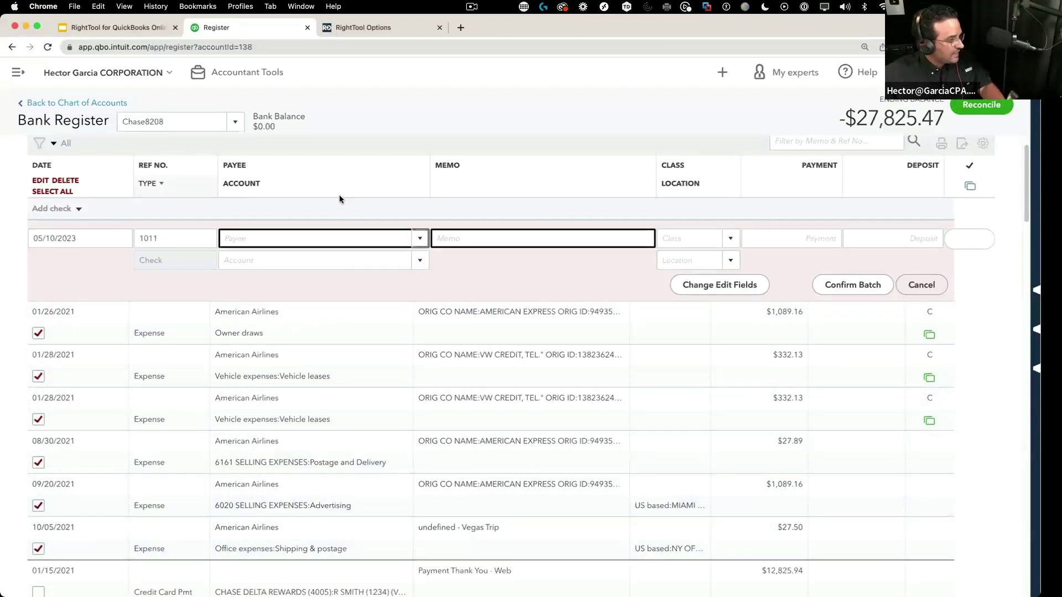
# Step: Batch-set payee JEDICORP with memo '#NEW MEMO THAT IS WRONG' and confirm
pyautogui.click(420, 238)
pyautogui.write('Jedi Inc')
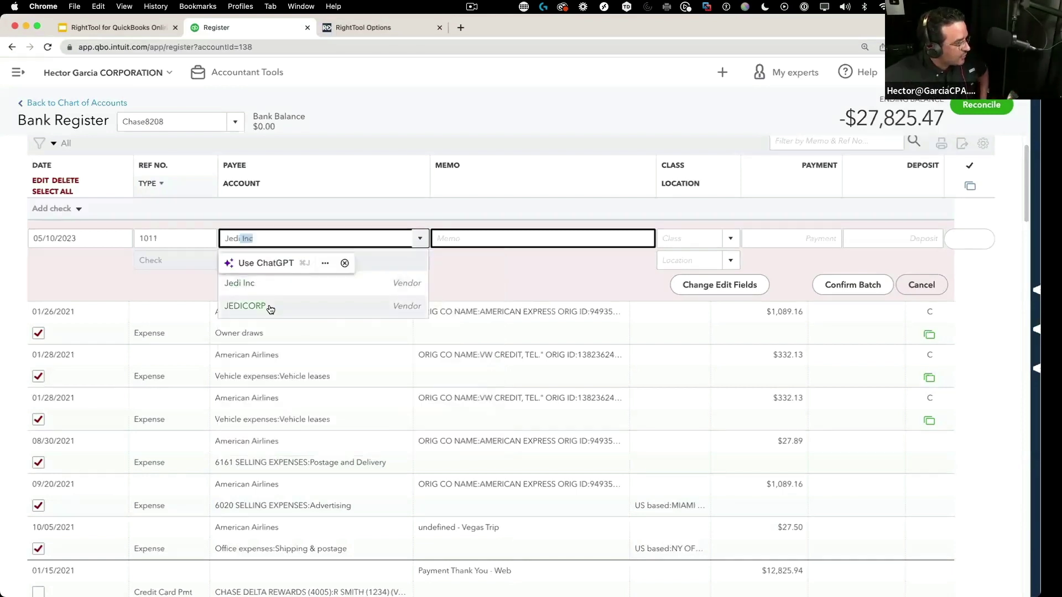
pyautogui.click(270, 309)
pyautogui.write('#')
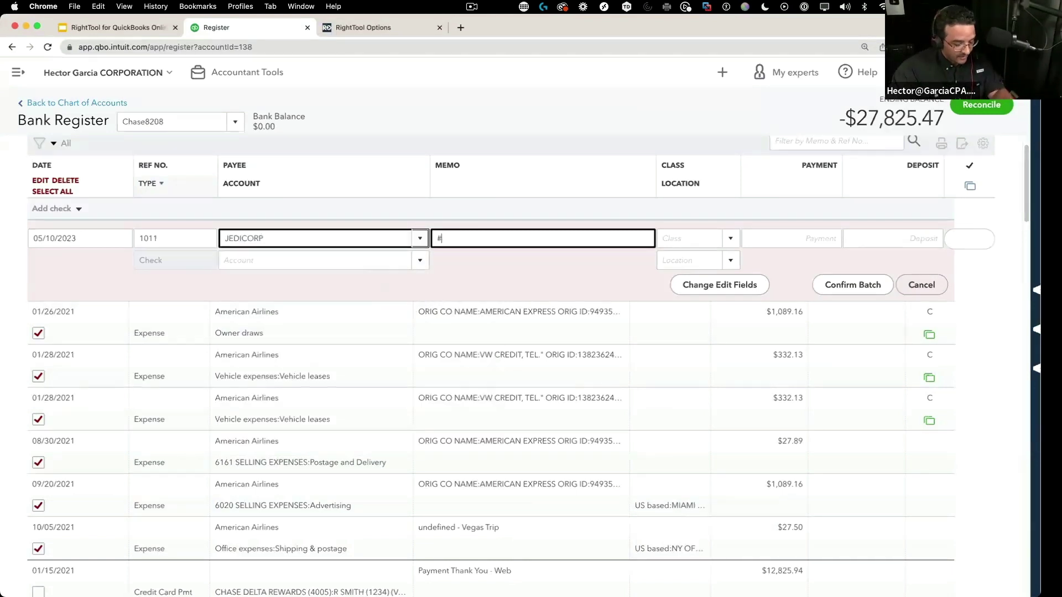
pyautogui.write('NEW MEMO T')
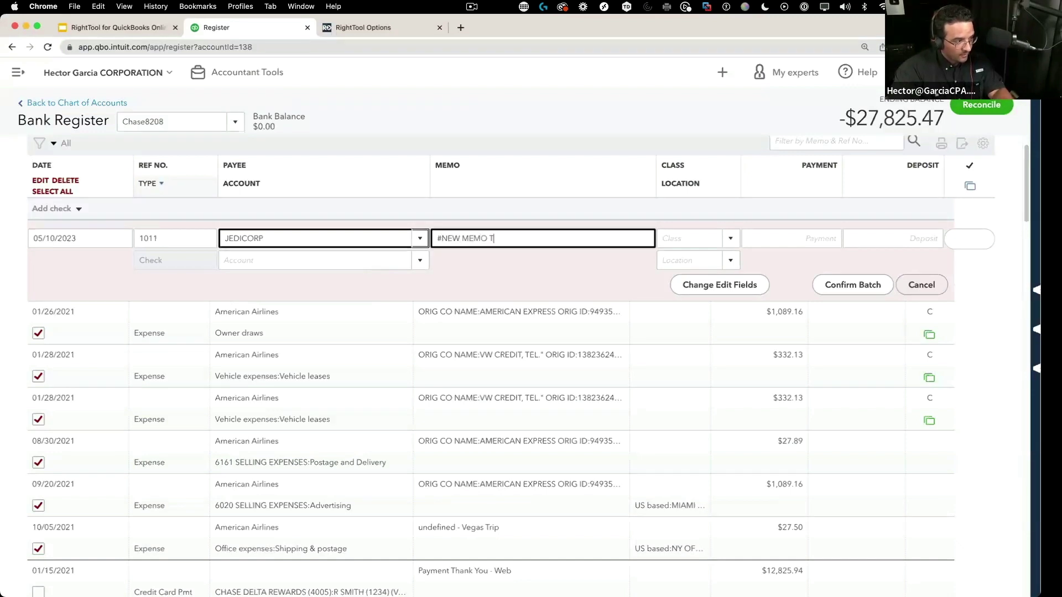
pyautogui.write('HAT IS WRONG')
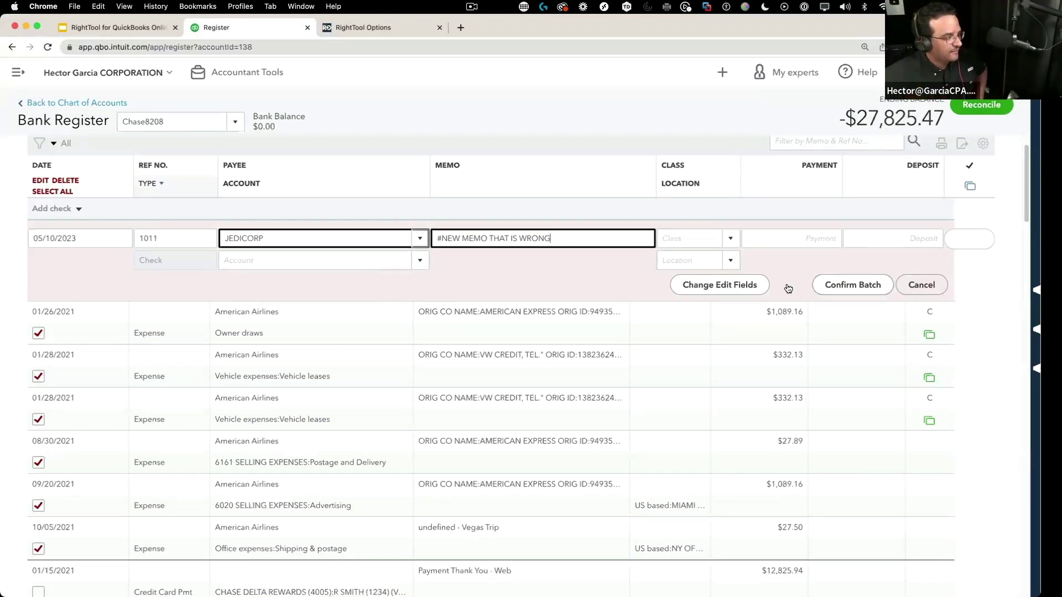
pyautogui.click(852, 285)
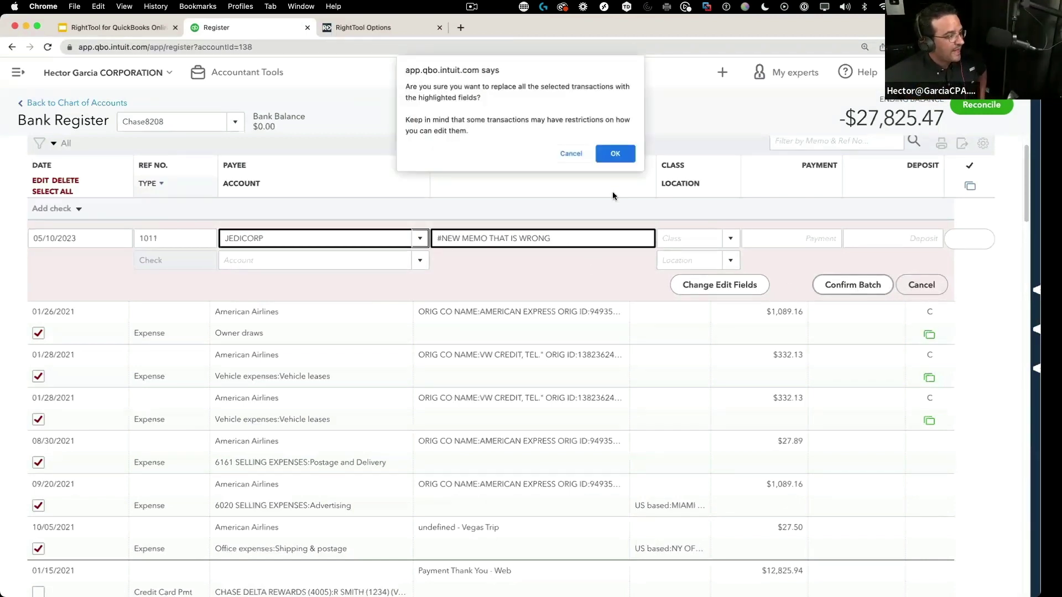
pyautogui.click(611, 161)
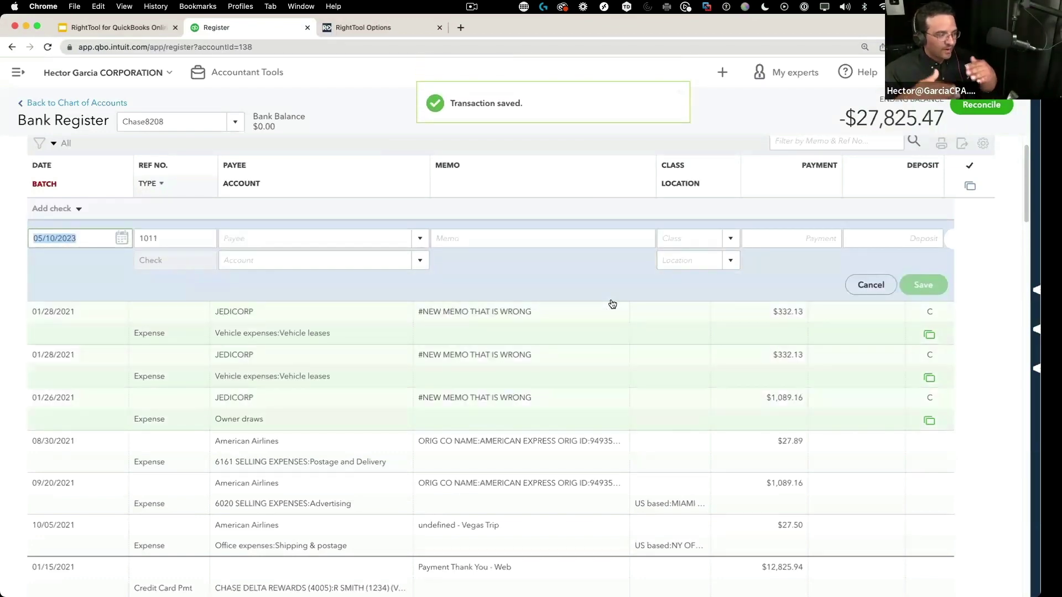